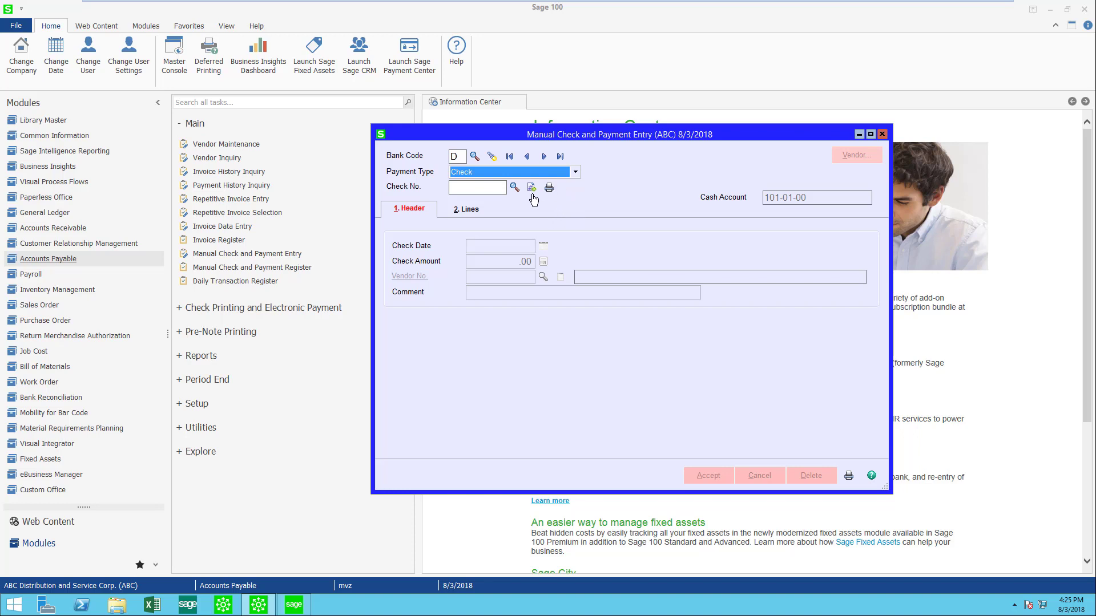
Create a printed check for 1,280.89 paid to vendor 01-ANDERS, Anders Auto Repair
click(549, 189)
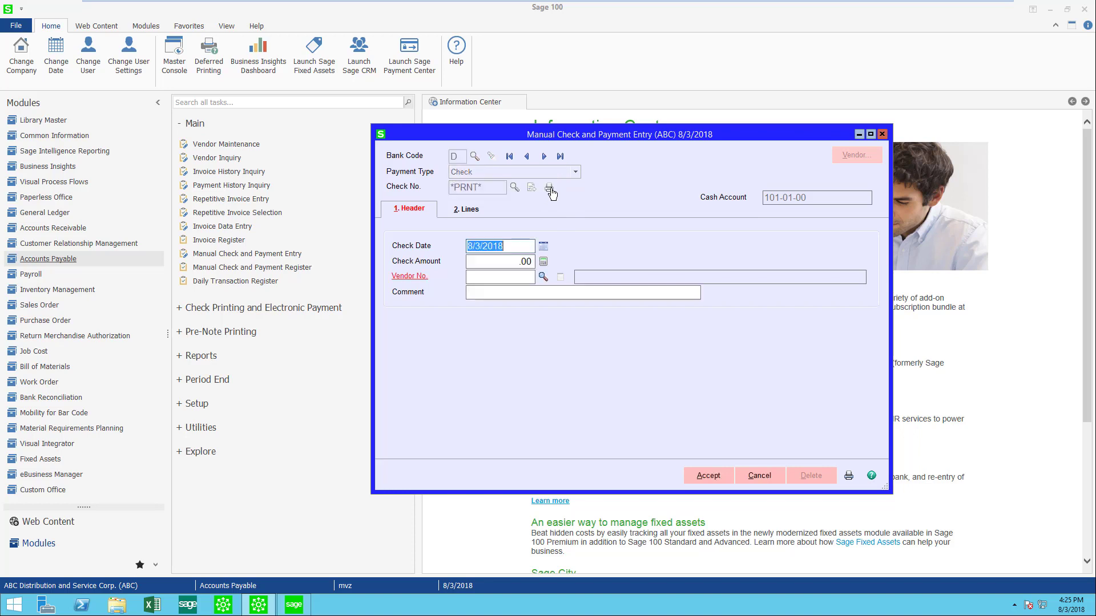
click(497, 263)
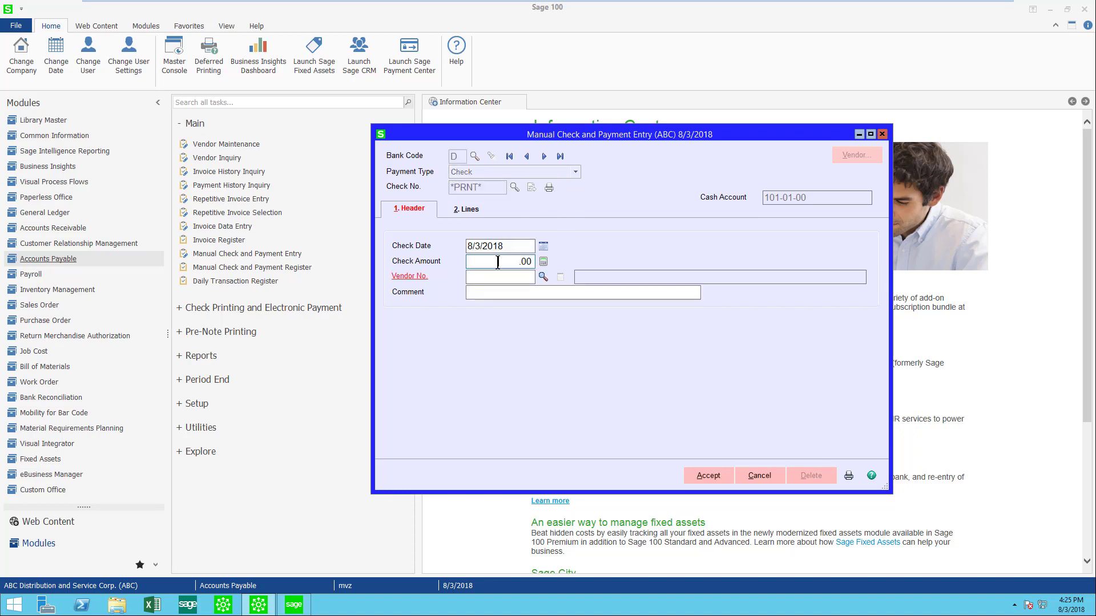
text(1280.89)
key(Tab)
click(543, 276)
double_click(403, 197)
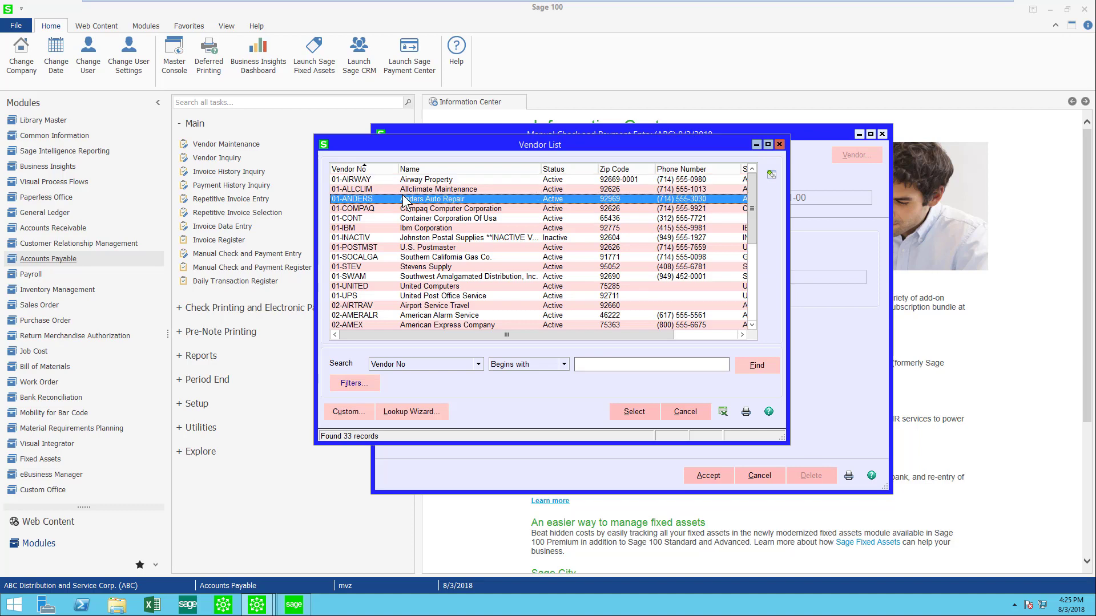
click(466, 210)
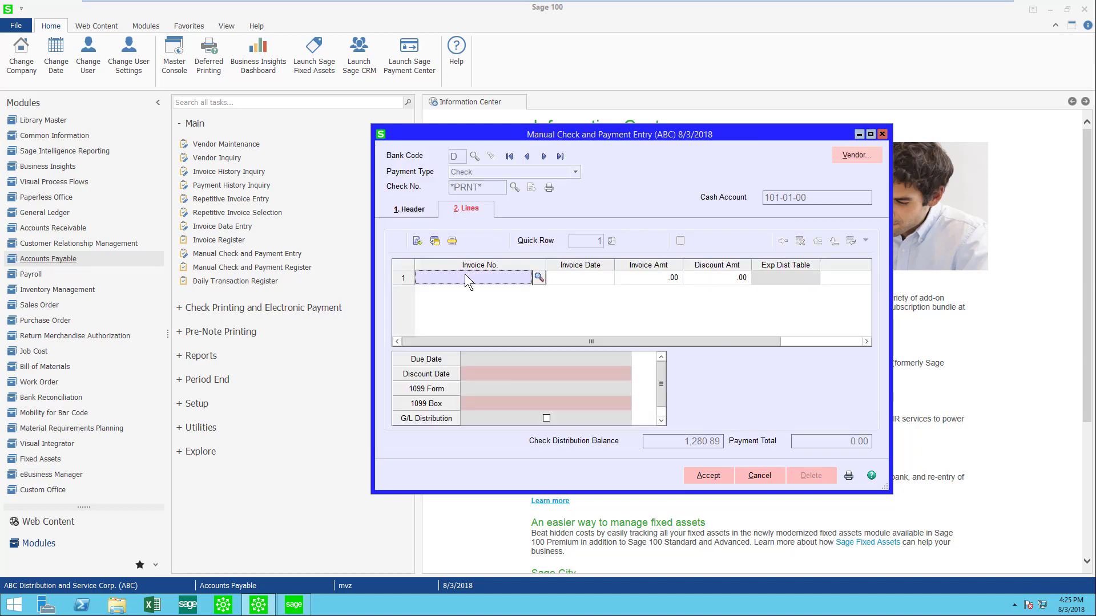
click(539, 278)
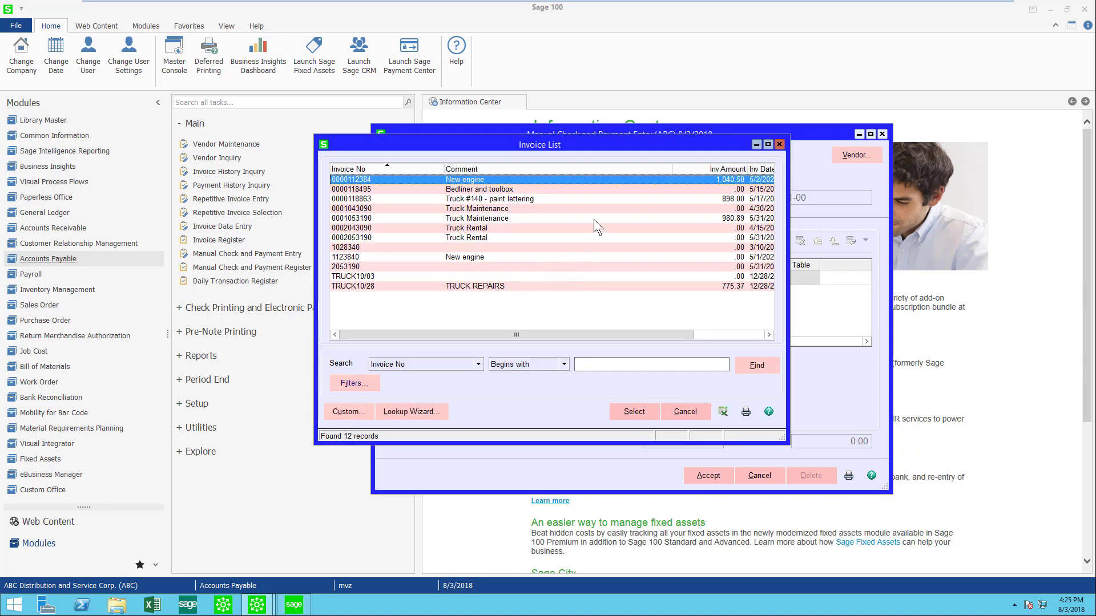
double_click(516, 218)
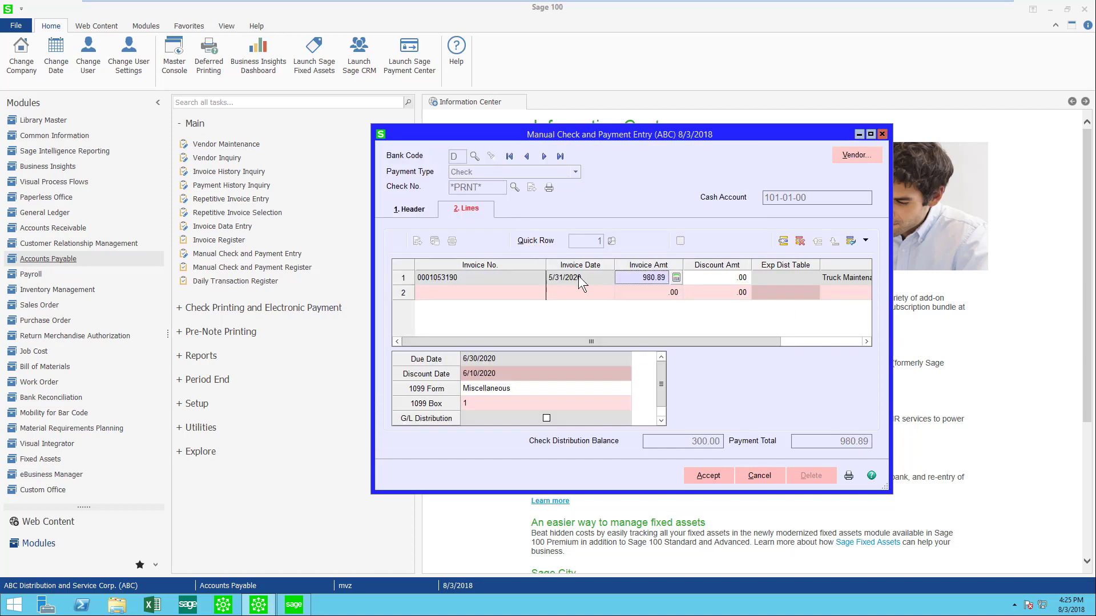
key(Tab)
key(Tab)
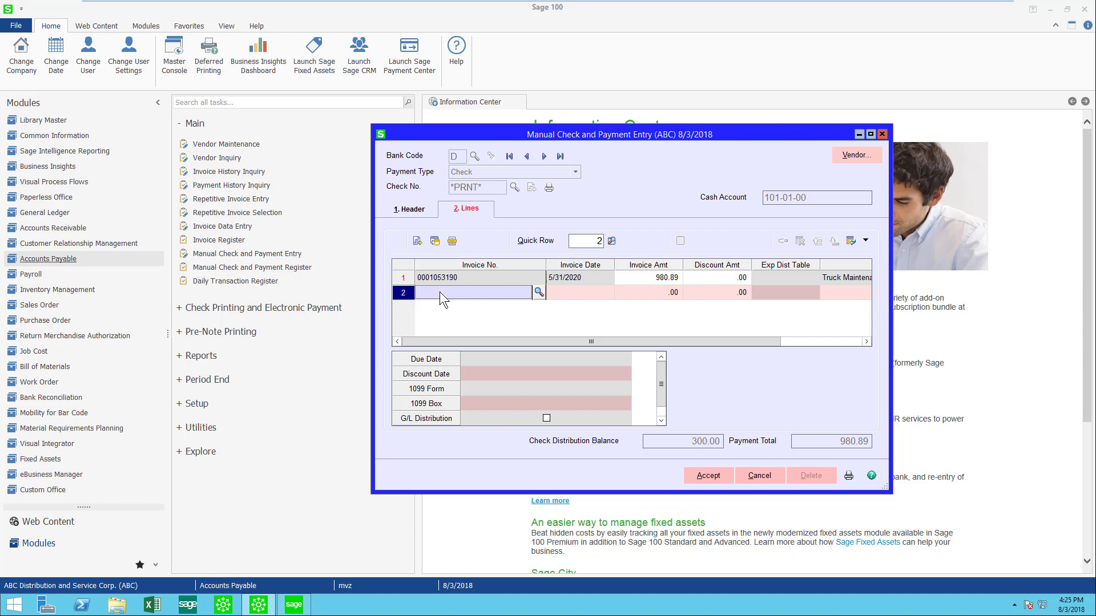
Add a second line, new invoice 'NEW INVOICE', for 200.00 and bring up its G/L distribution
text(NEW INVOICE)
key(Tab)
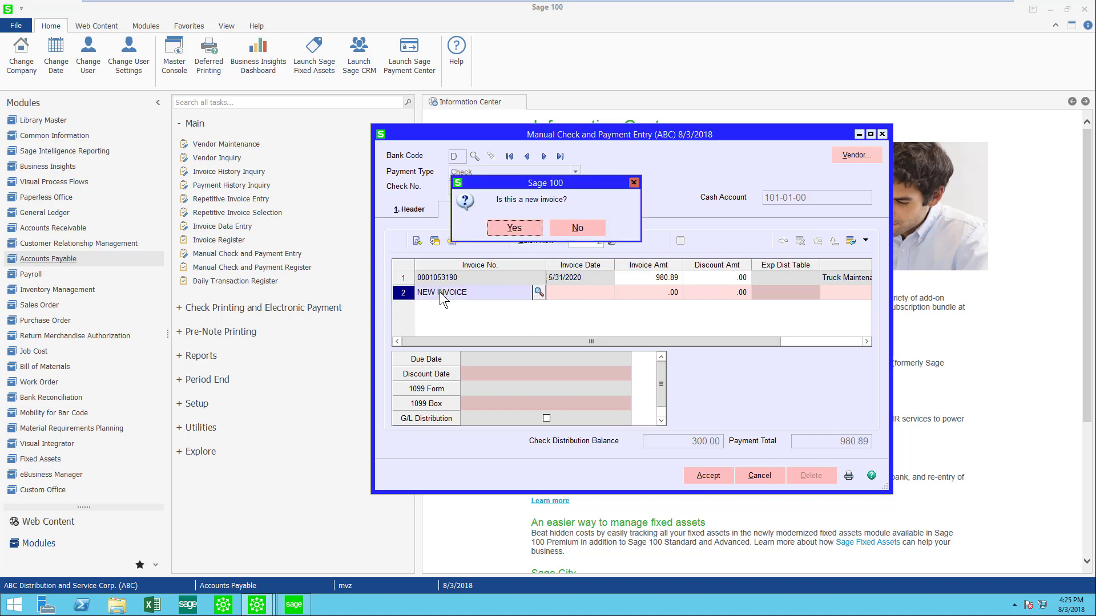
click(506, 229)
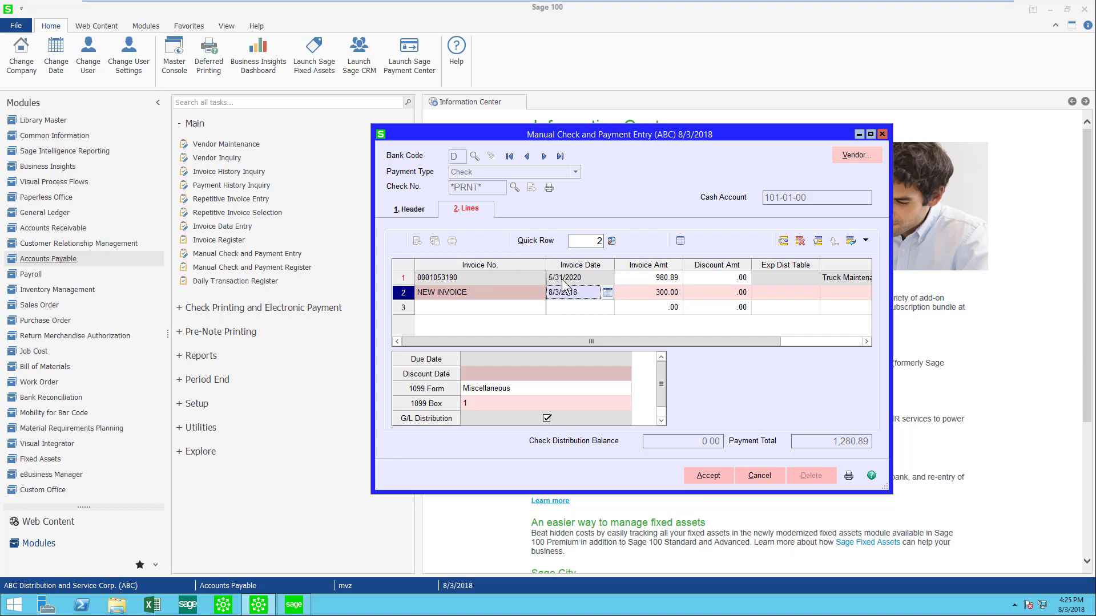
key(Tab)
text(200)
key(Tab)
key(Tab)
key(Tab)
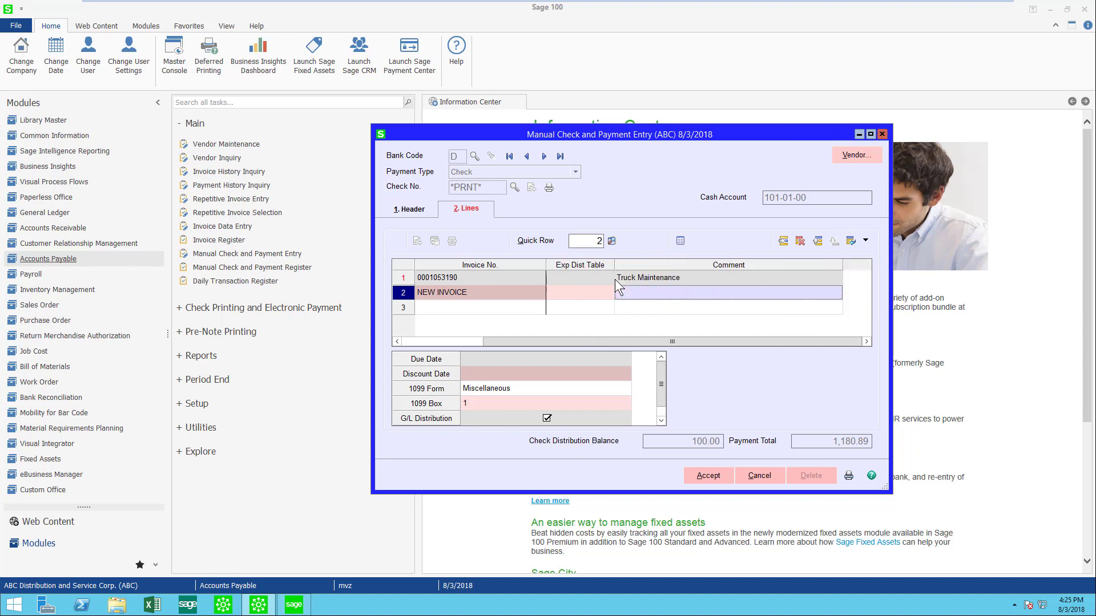
key(Tab)
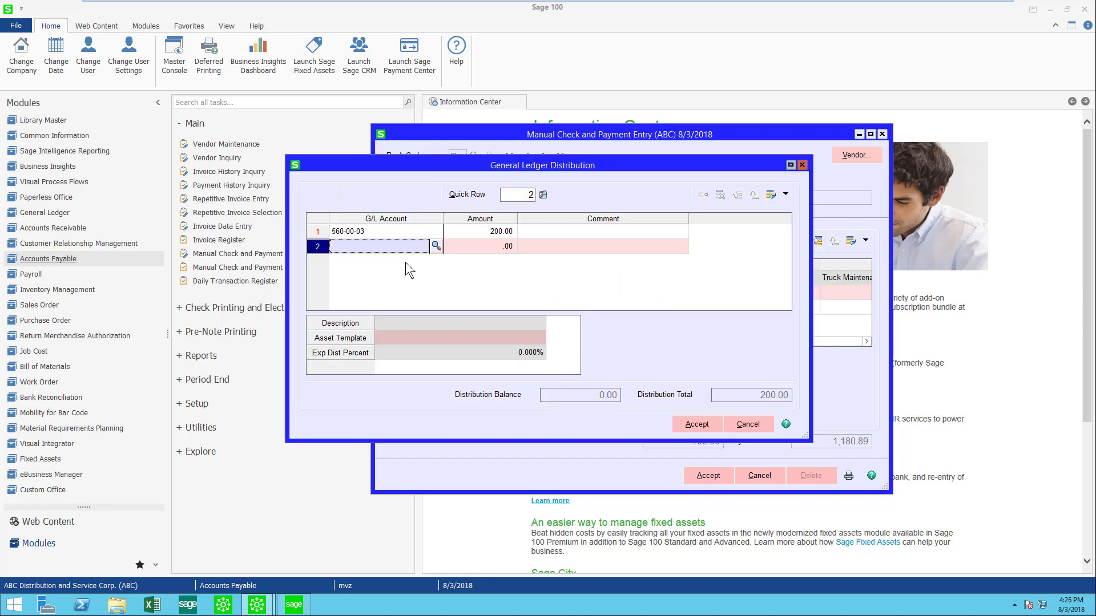
Accept 200.00 on 560-00-03, add a 100.00 G/L-only line to 560-30-02, and save the check
click(382, 234)
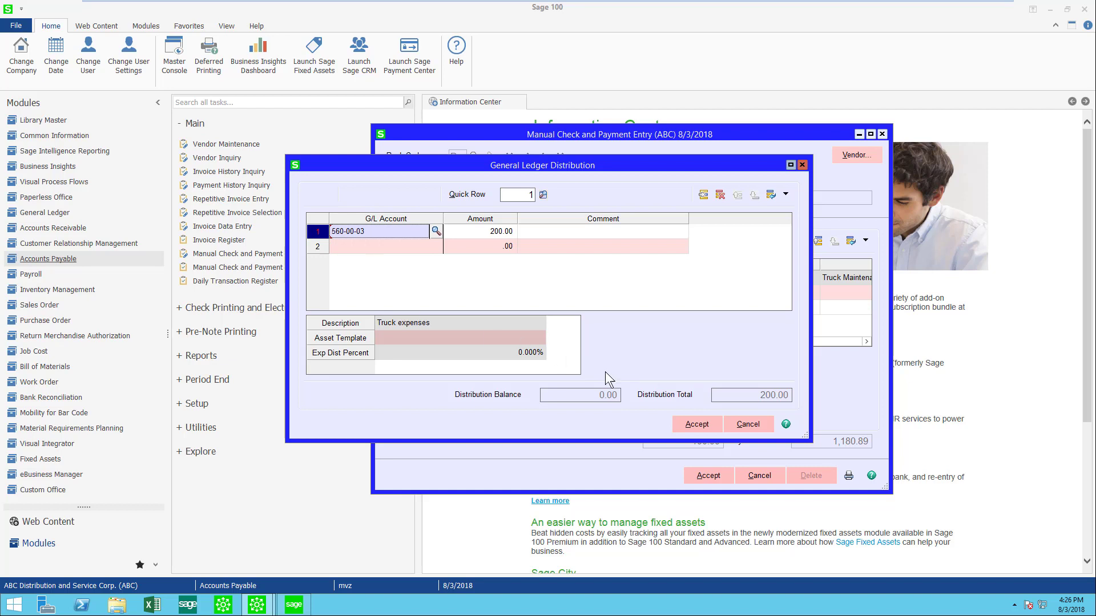
click(689, 427)
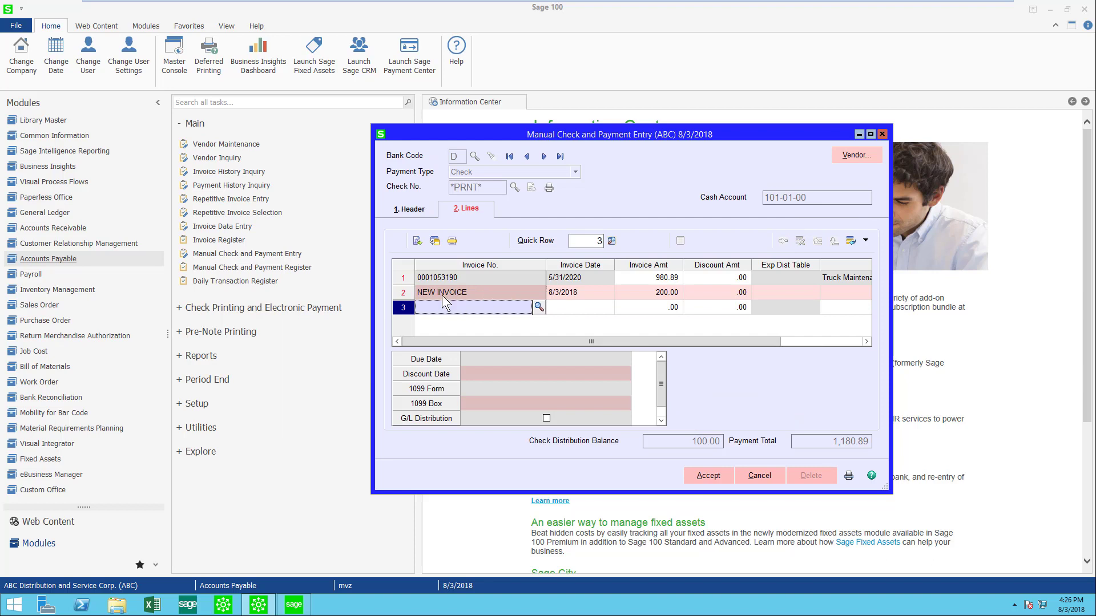
click(417, 244)
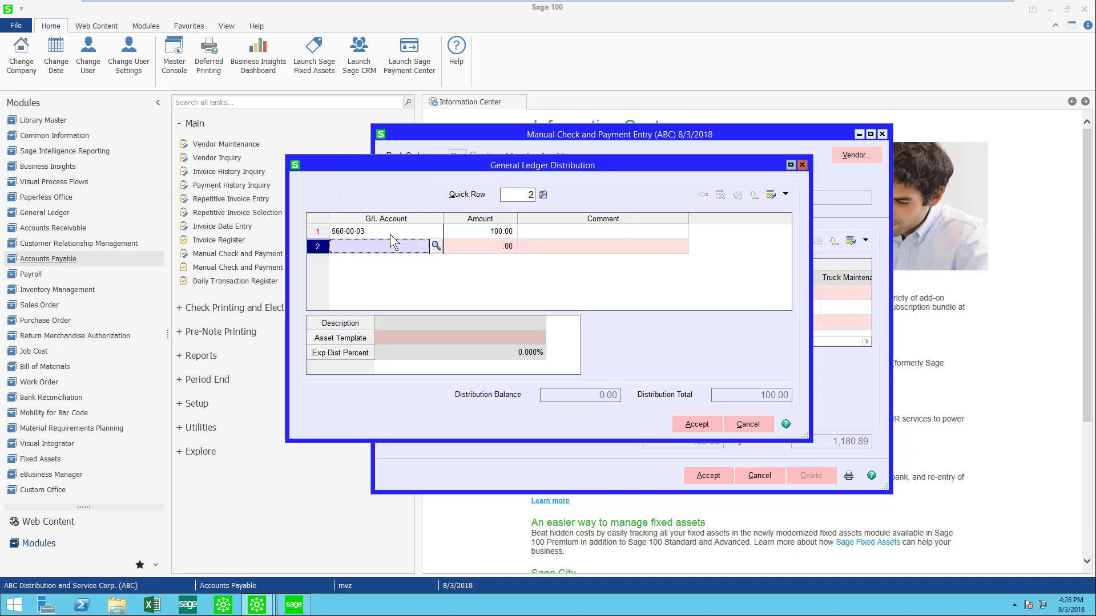
click(387, 228)
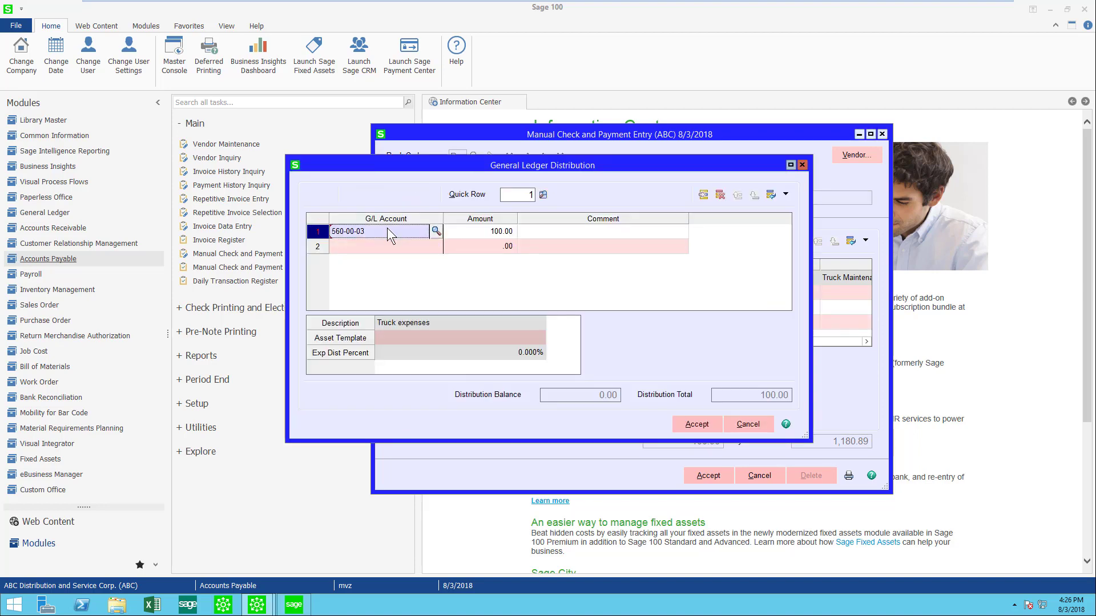
click(435, 230)
scroll(771, 309, down, 20)
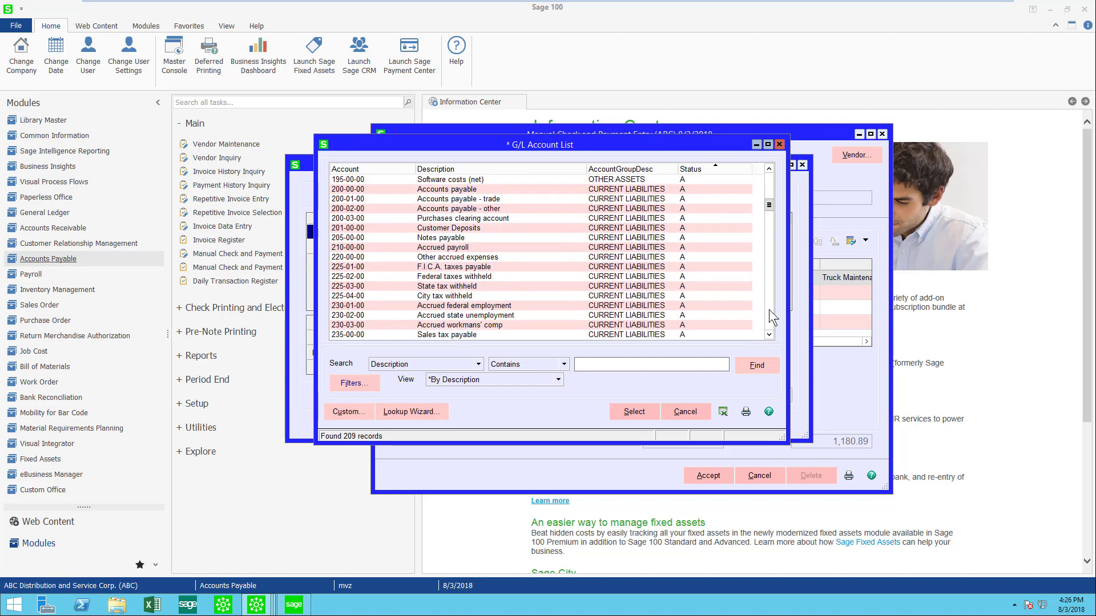
double_click(360, 286)
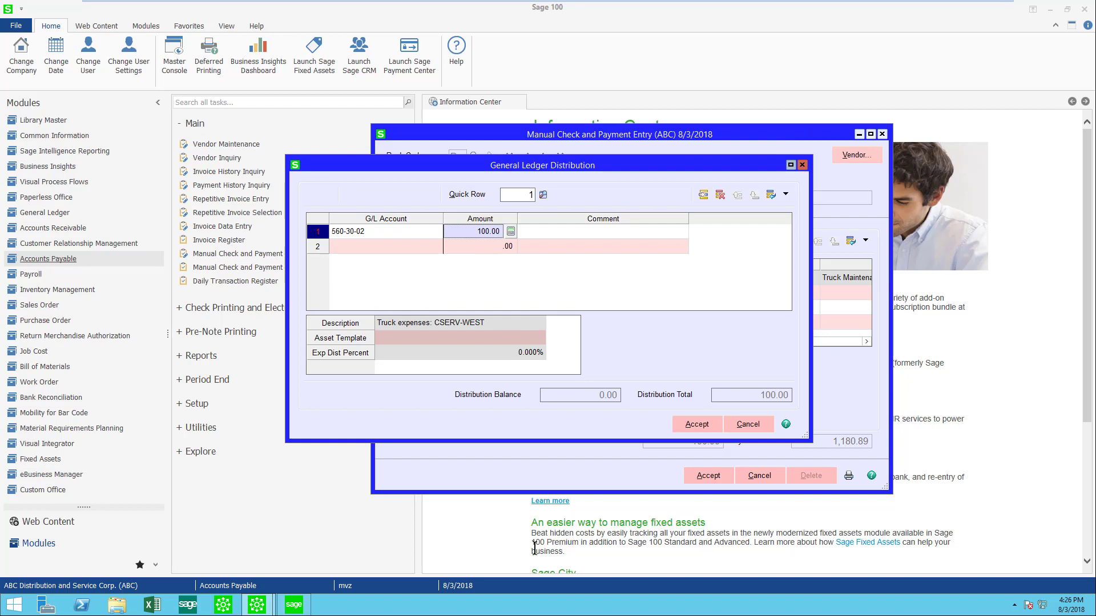
click(687, 428)
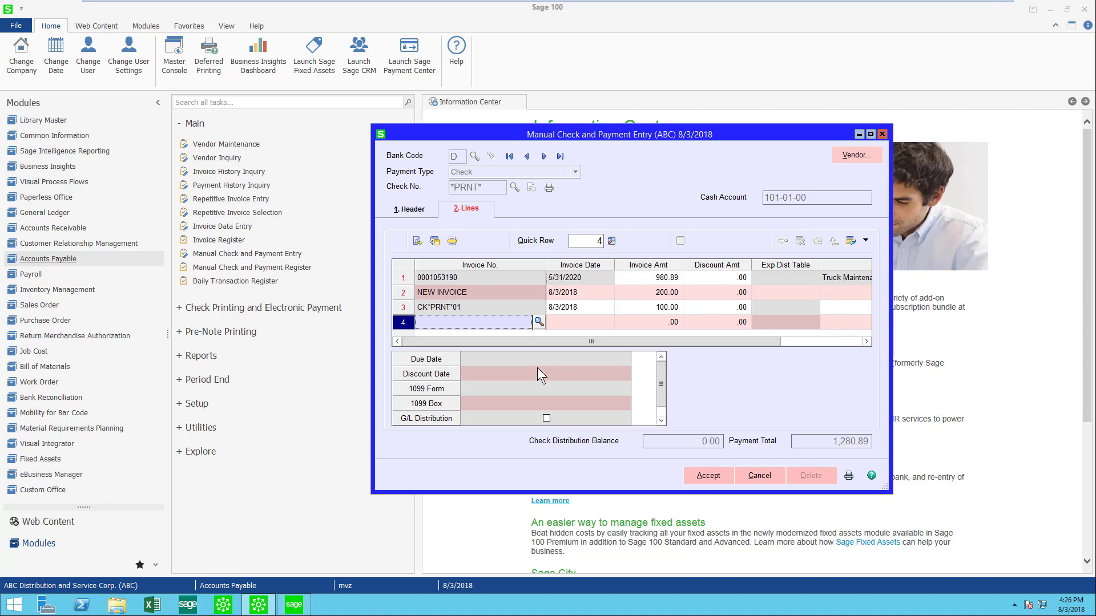
click(708, 477)
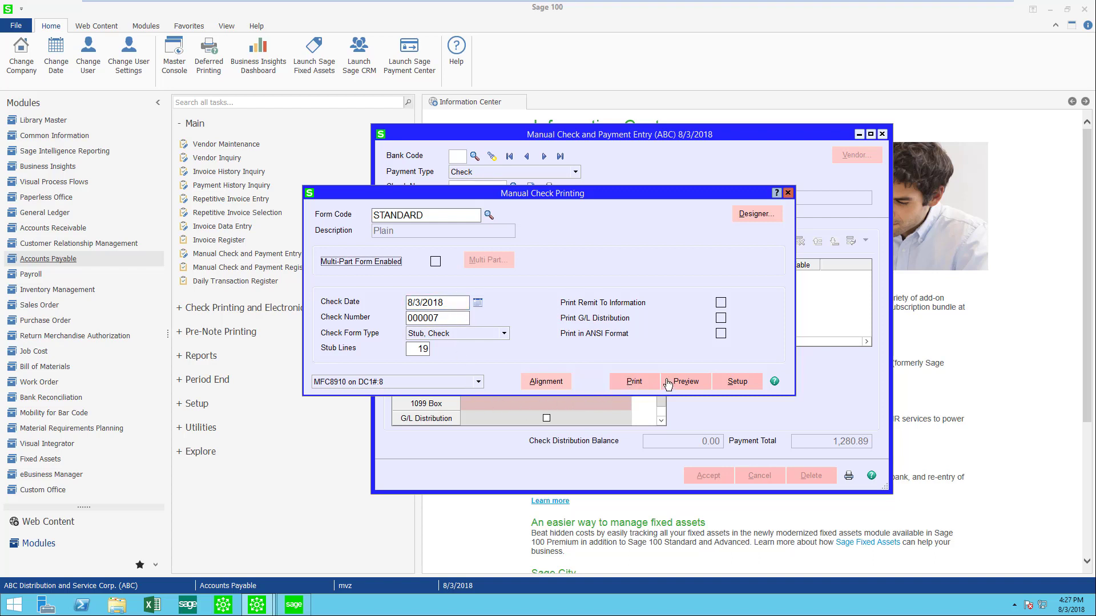
Print check 000007, confirm it printed correctly, and print the Manual Check and Payment Register
click(634, 384)
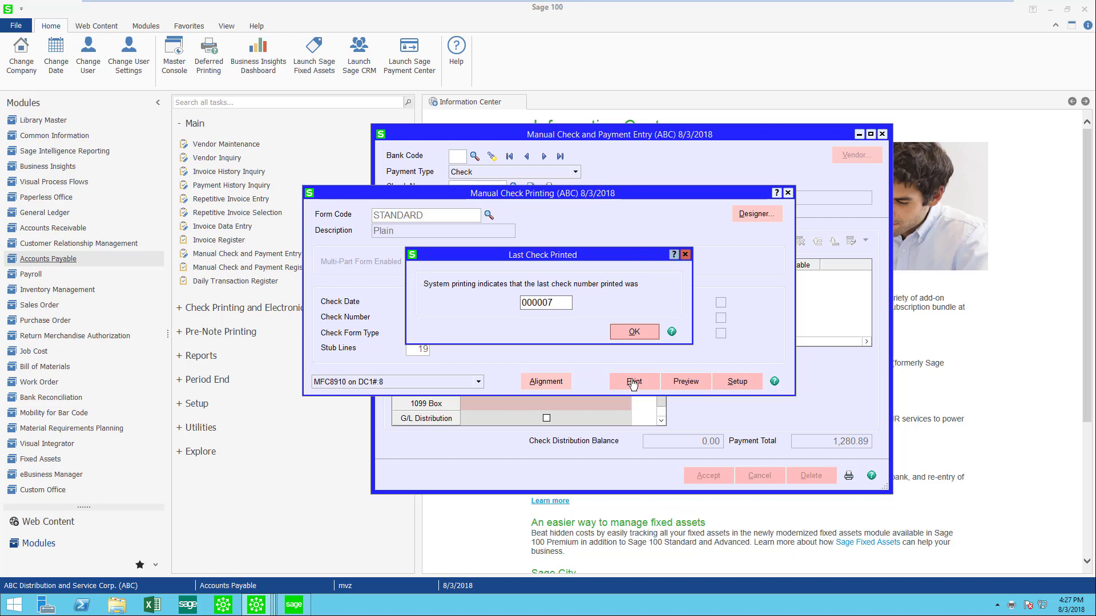
click(634, 333)
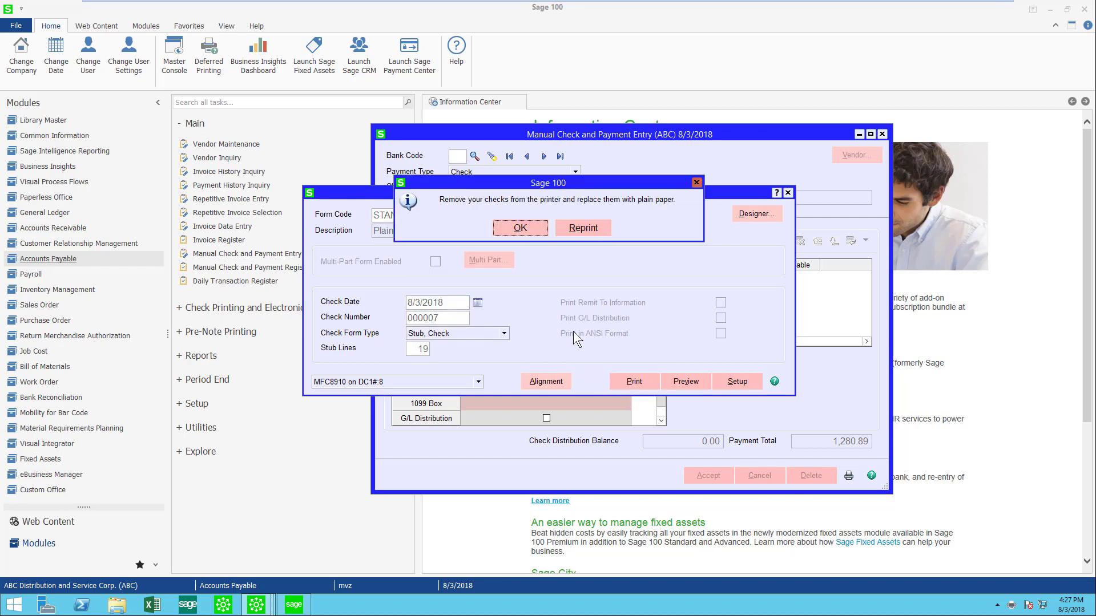
click(519, 229)
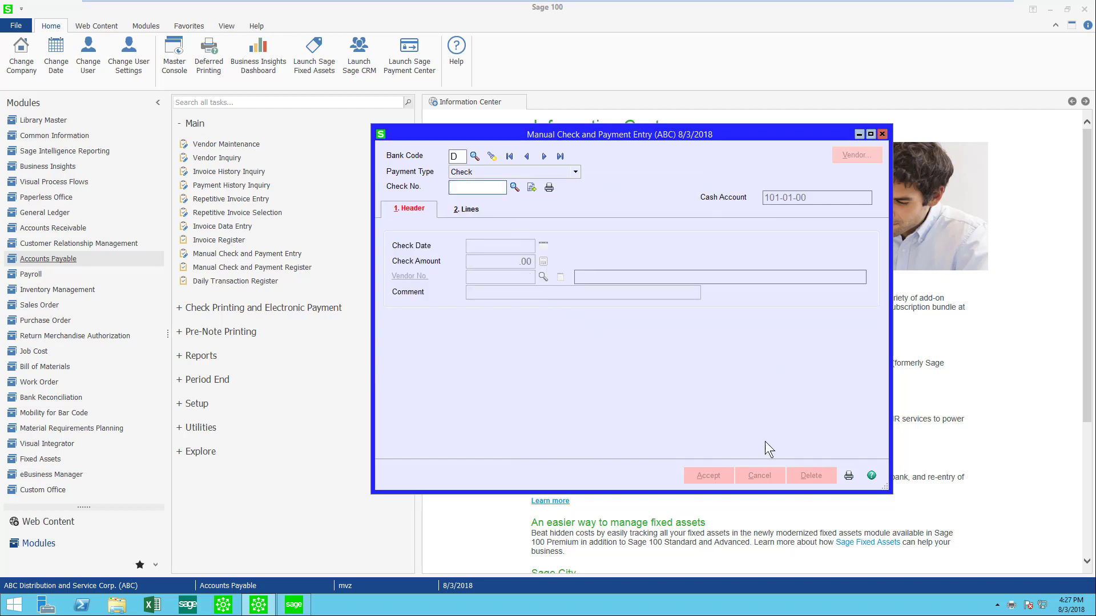
click(849, 477)
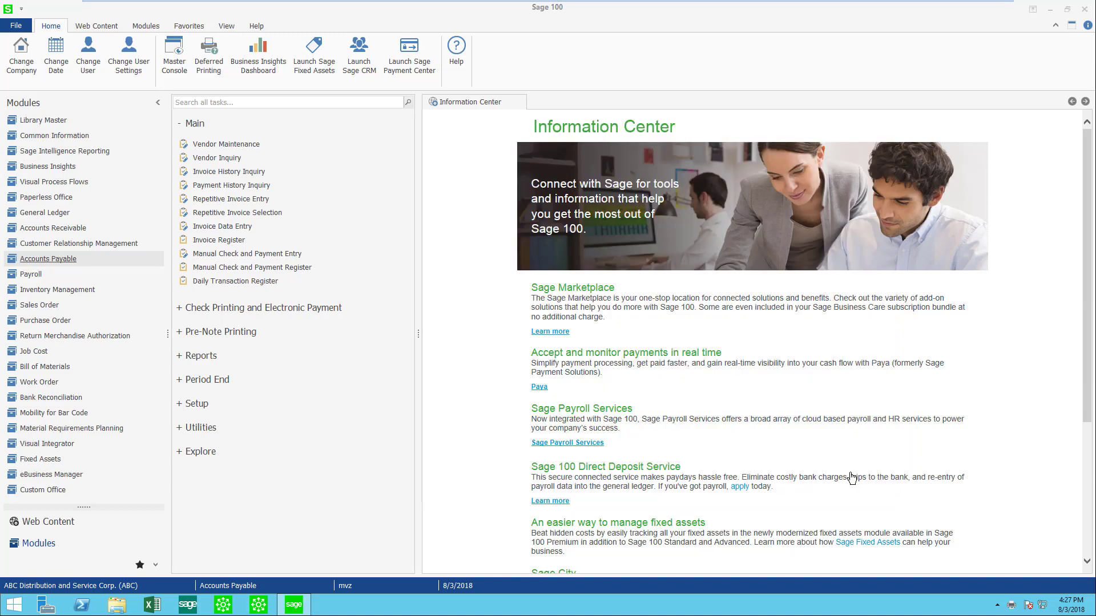
click(605, 383)
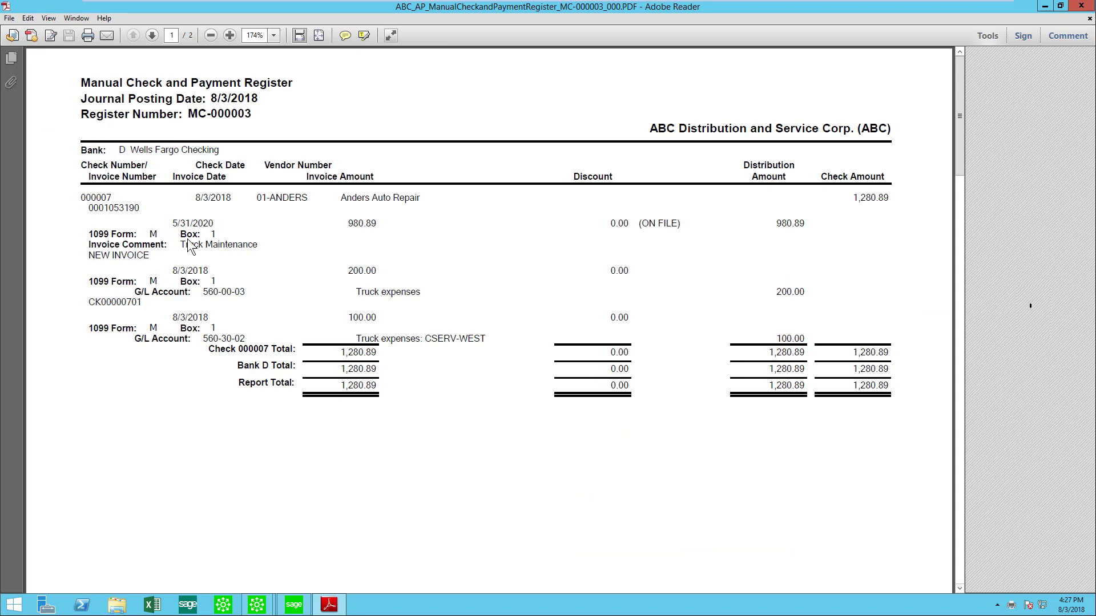
Review register MC-000003, highlighting the NEW INVOICE and 100.00 distribution lines, then close the PDF
drag(86, 259, 150, 258)
drag(88, 302, 149, 313)
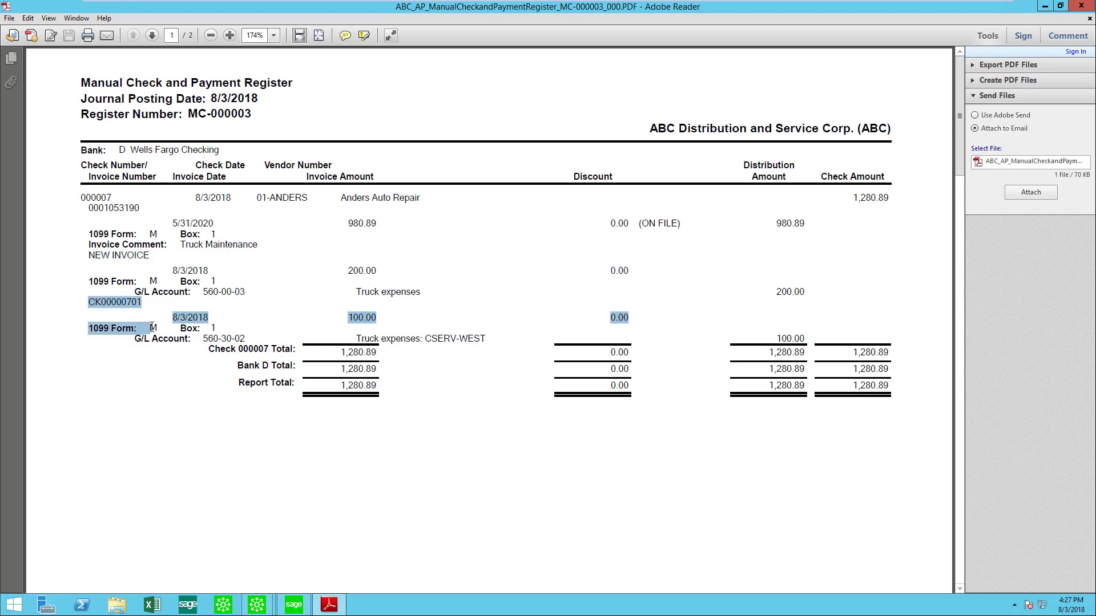
click(173, 315)
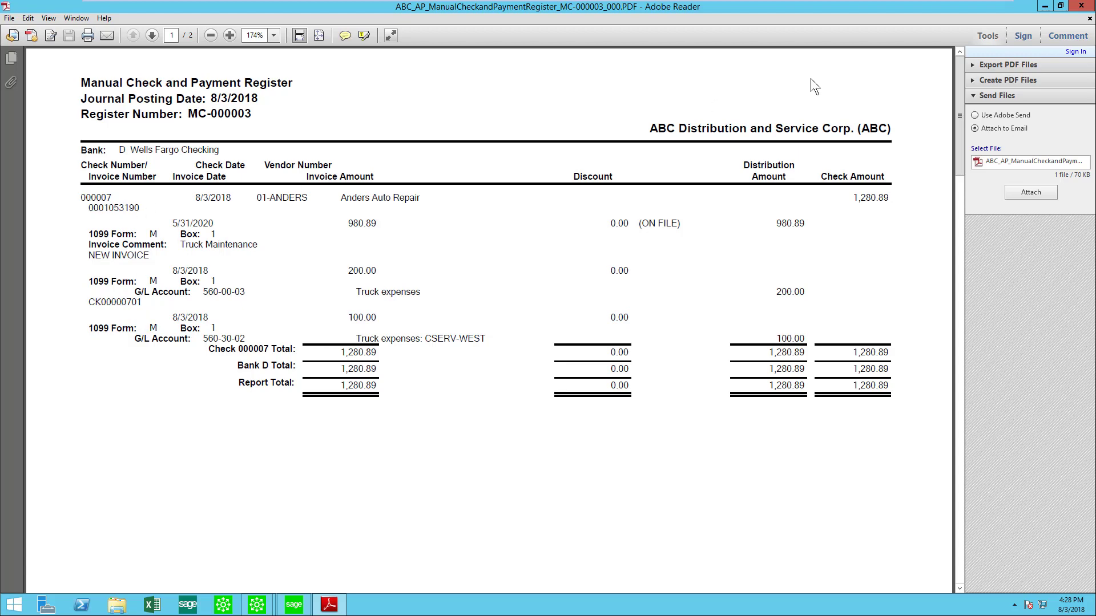
click(1082, 7)
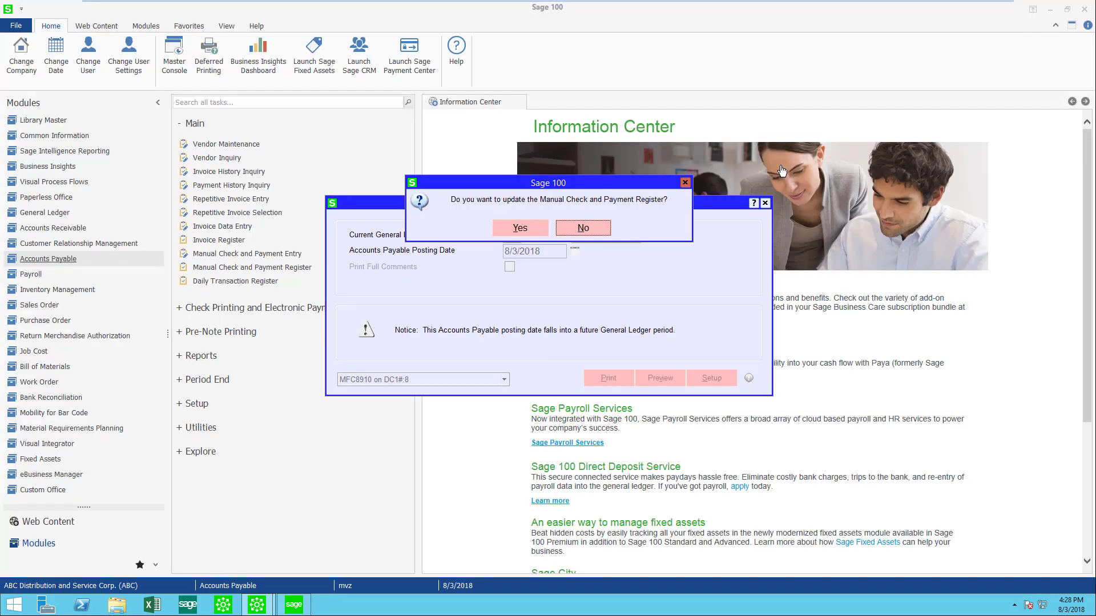
Post the register update and print the Accounts Payable Daily Transaction Register
click(519, 230)
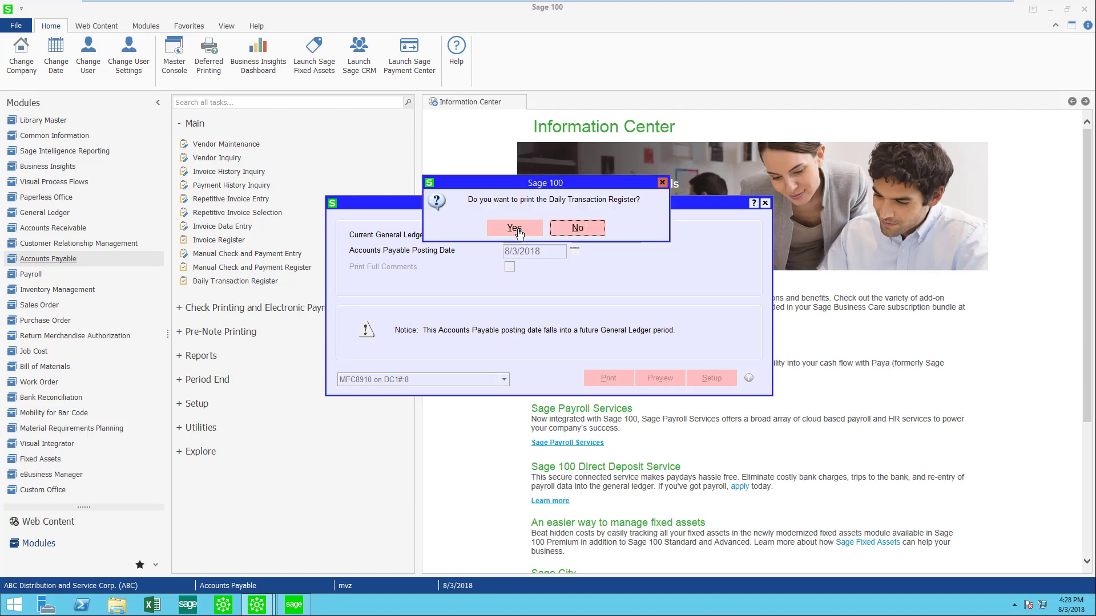
click(515, 229)
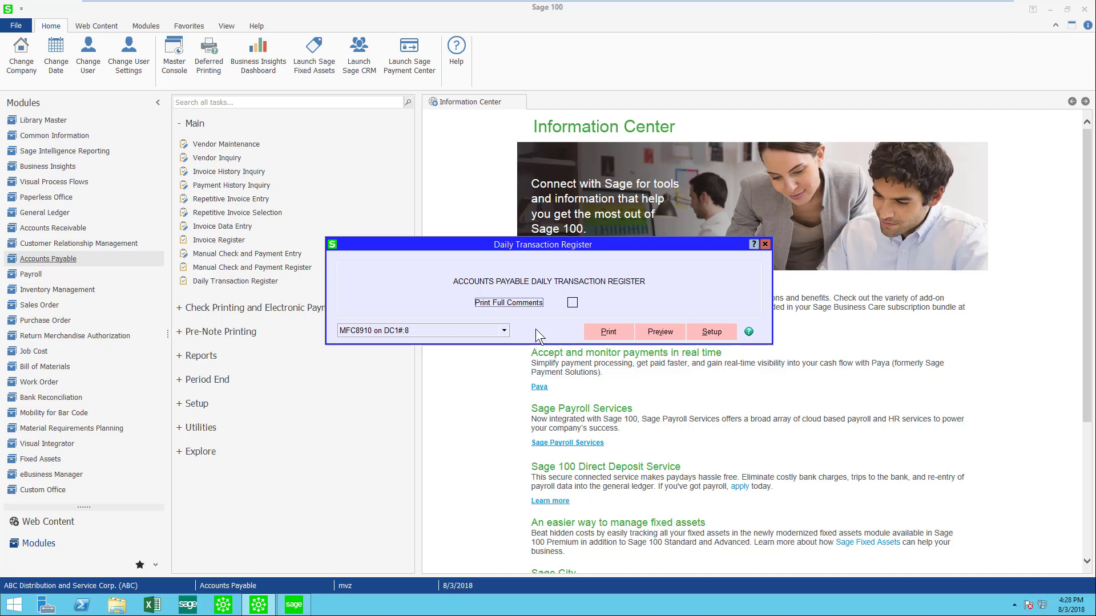
click(599, 337)
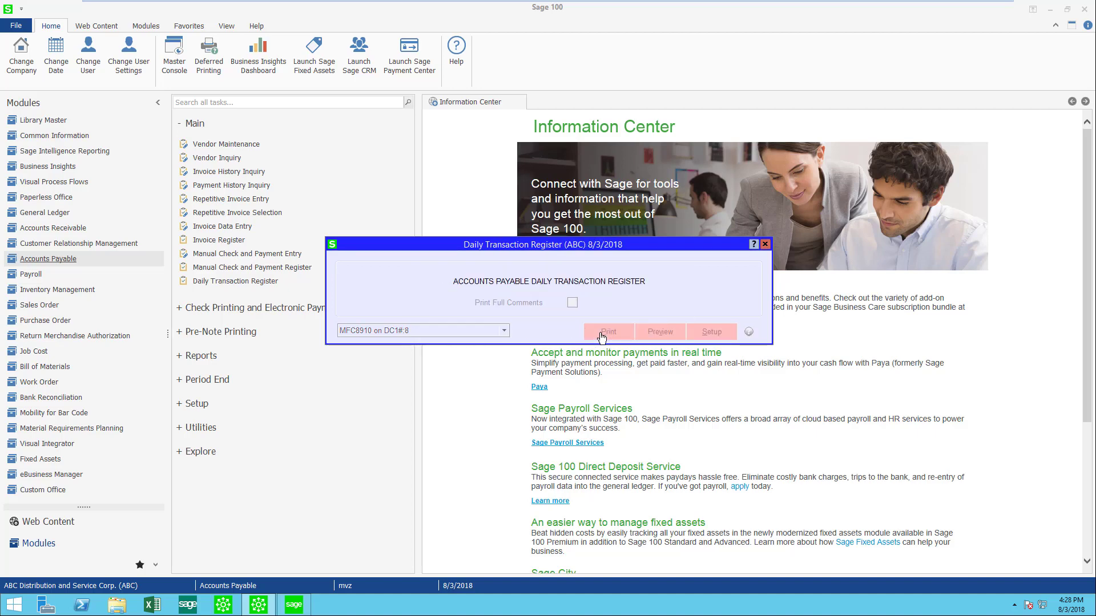